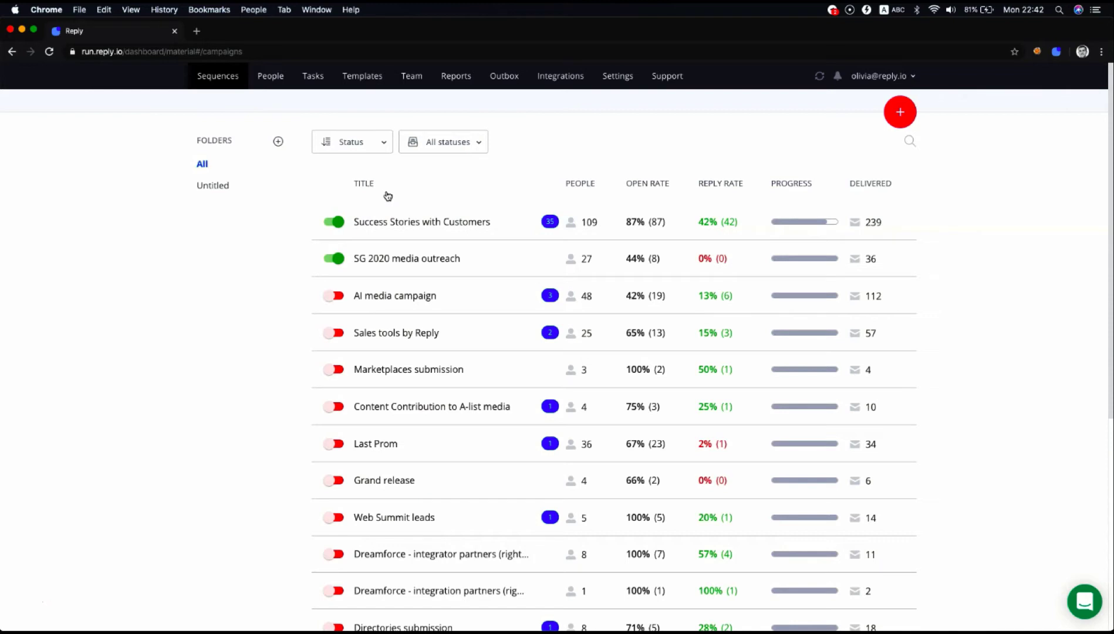
Go to the Templates page listing the personal email templates, such as Event follow-up.
click(370, 79)
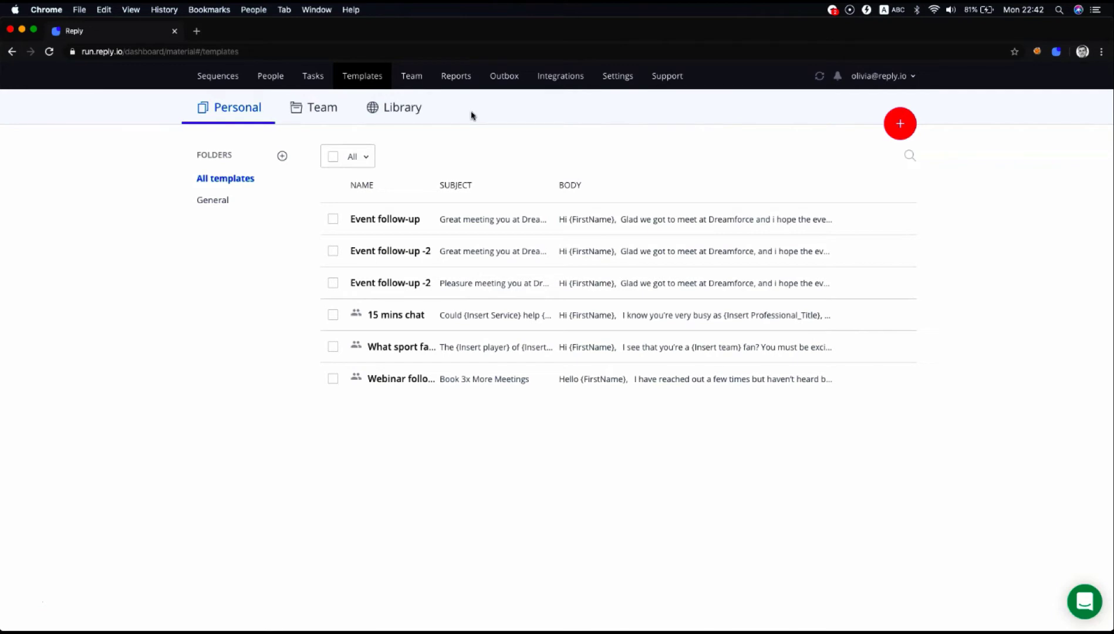
click(416, 110)
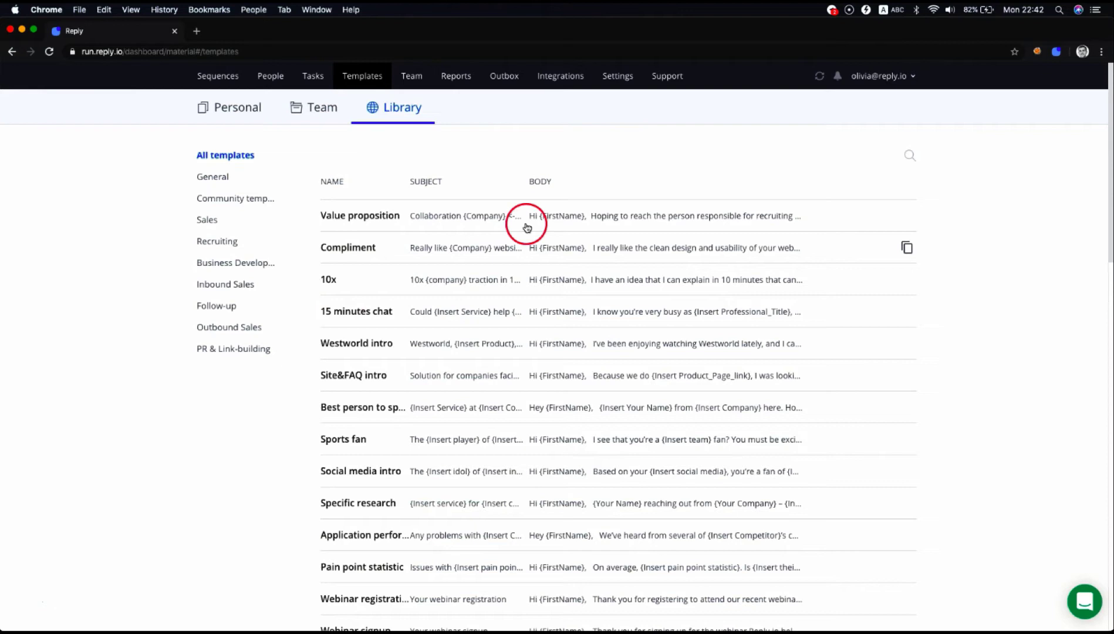
Clone the Value proposition template (subject 'Collaboration {Company} <-> ABC Inc') into personal templates and save it.
click(908, 213)
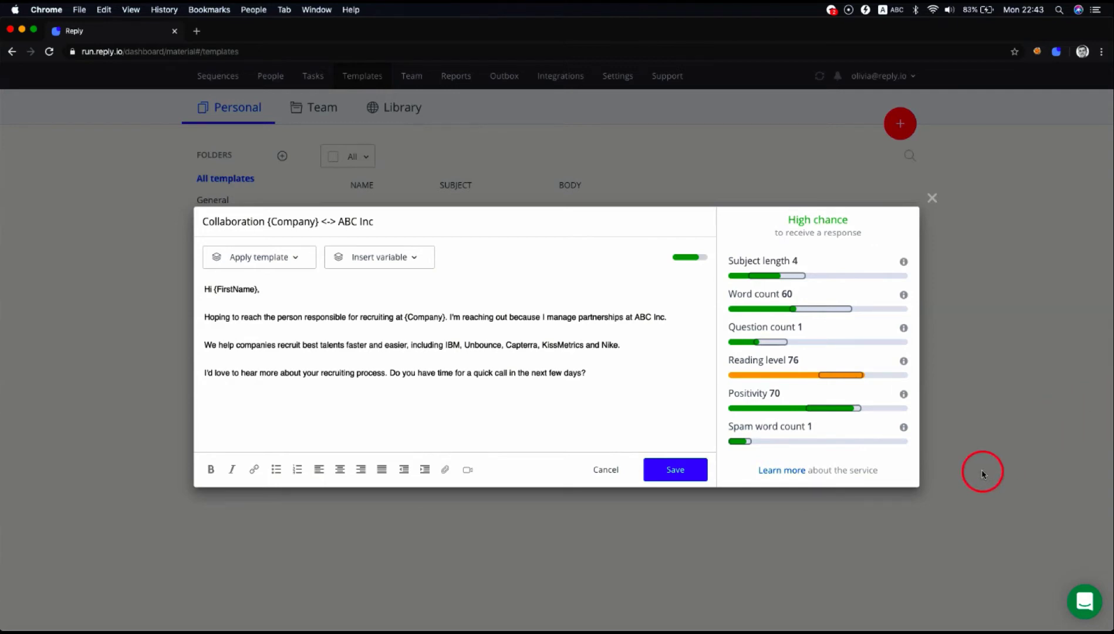
click(701, 482)
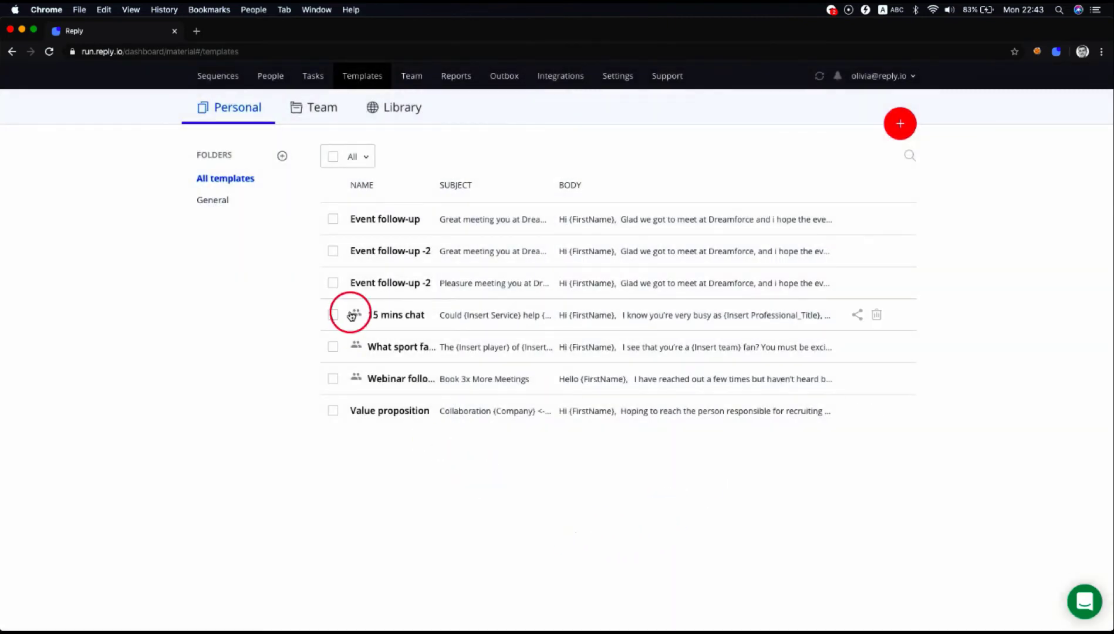
Review the Value proposition template without changes, then share it with the team.
click(581, 413)
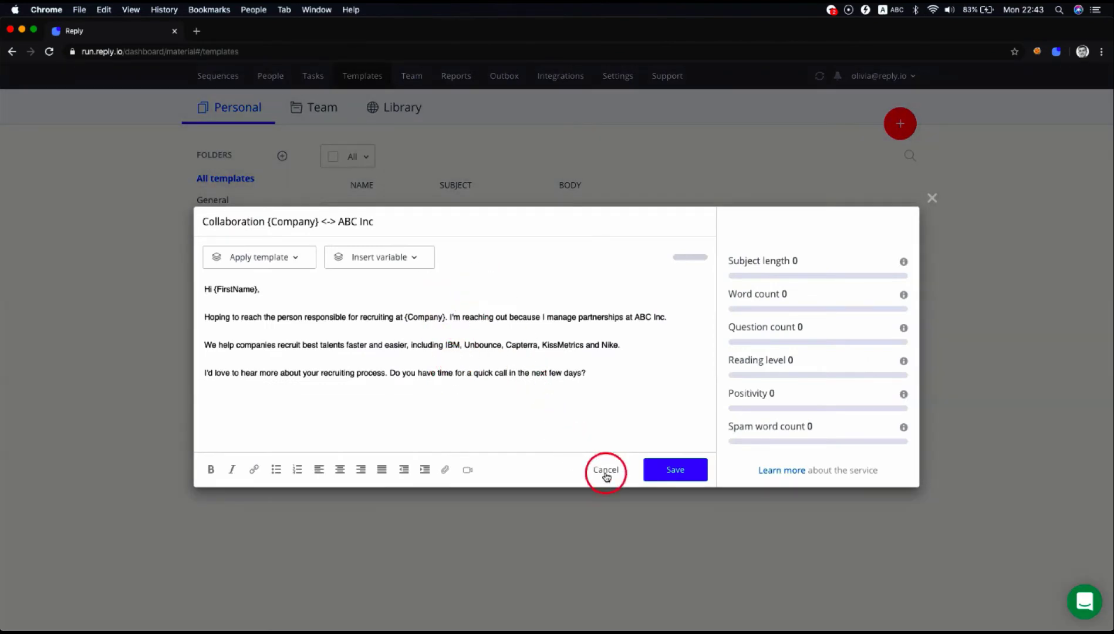
click(607, 471)
mouse_move(868, 409)
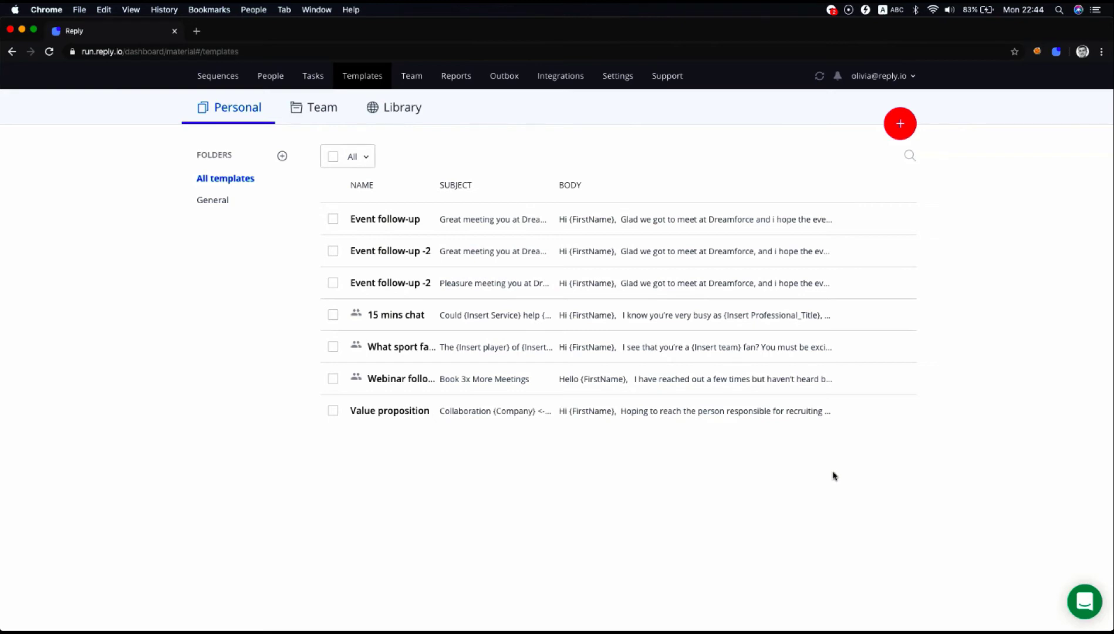
click(856, 412)
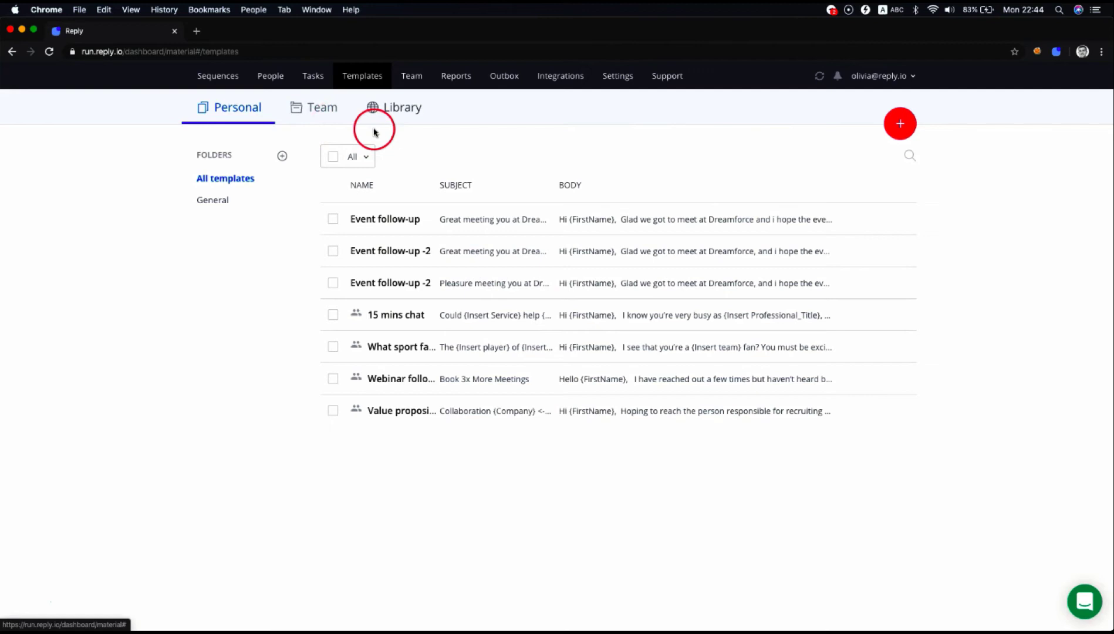
click(899, 129)
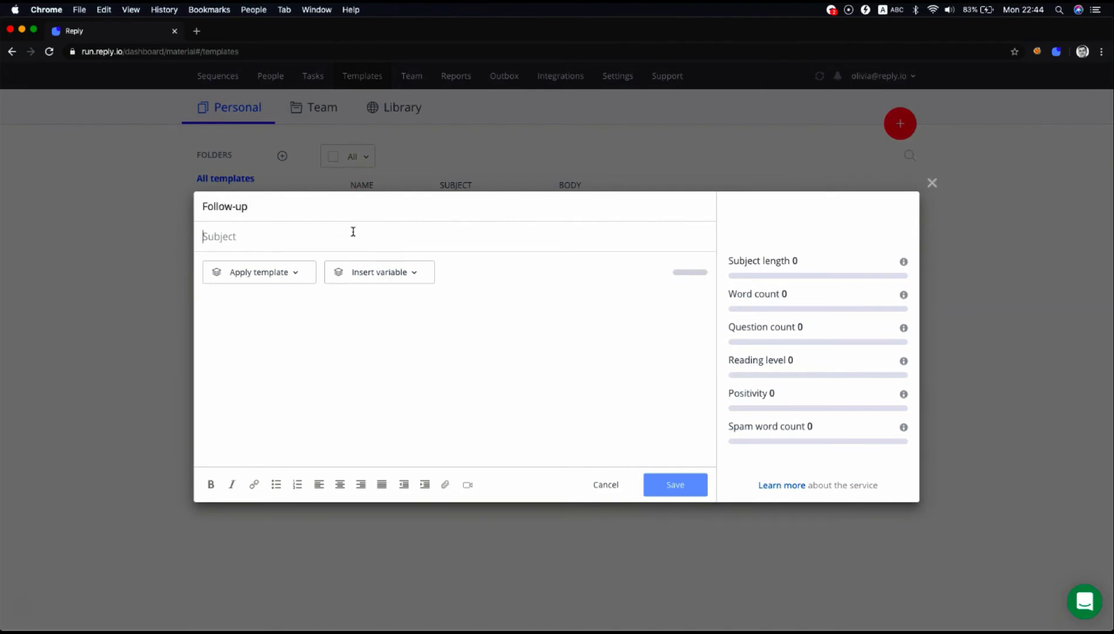
text(Hi)
click(217, 272)
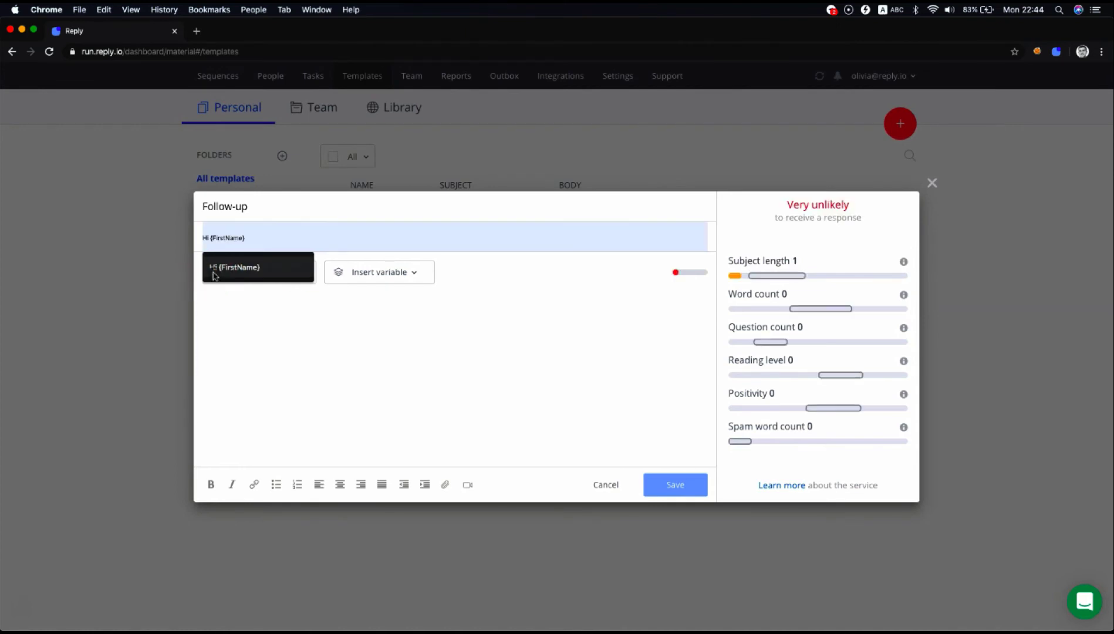
drag(281, 242, 203, 234)
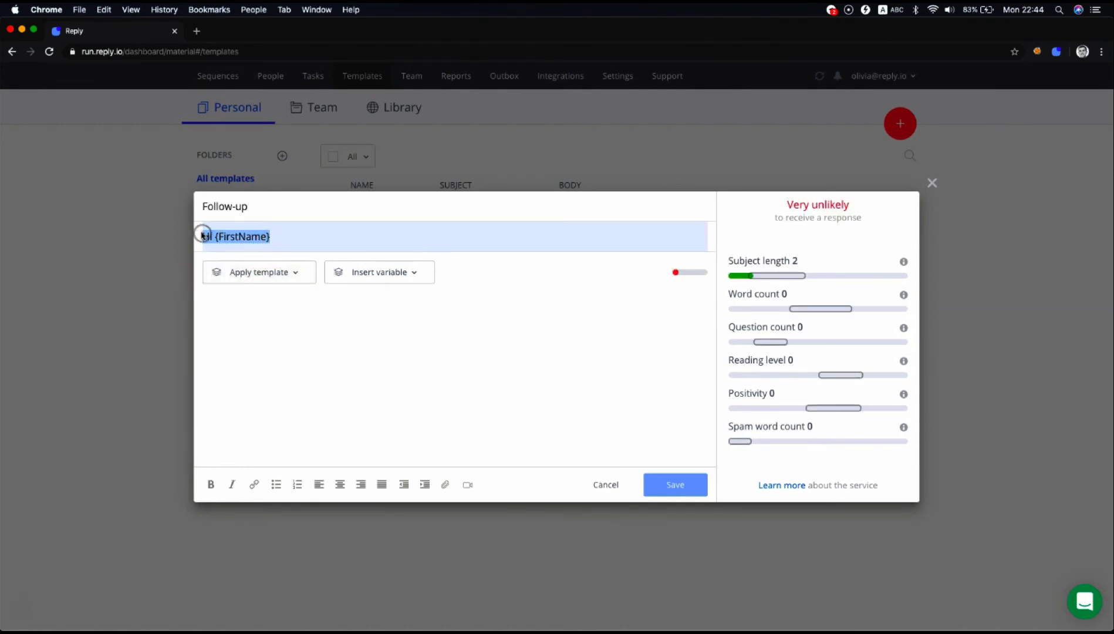
key(BackSpace)
click(259, 317)
text(Hi)
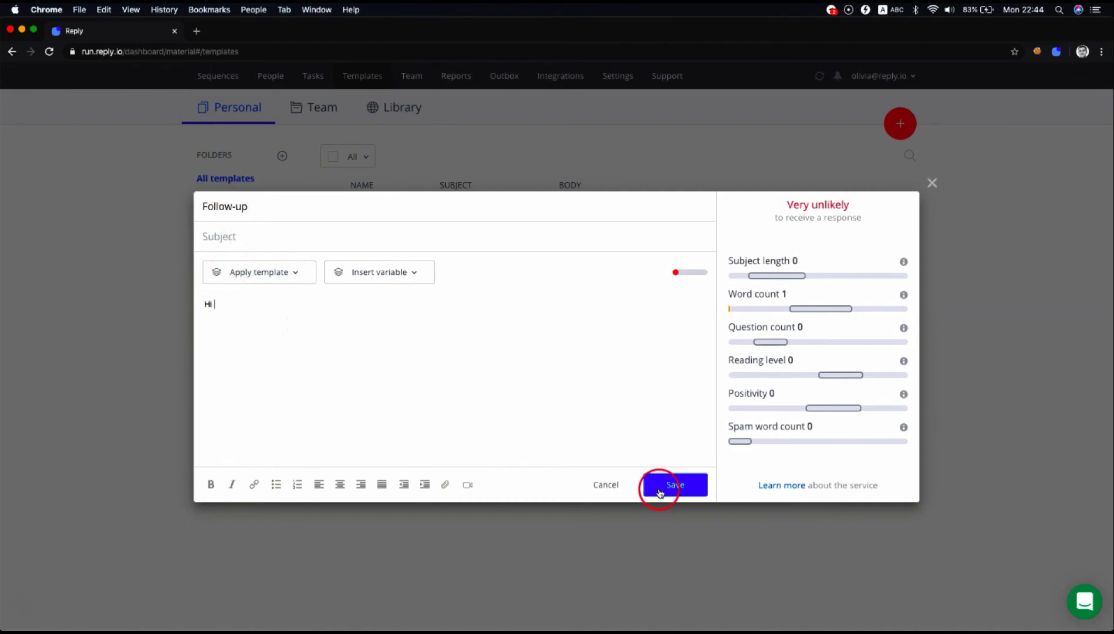
click(607, 487)
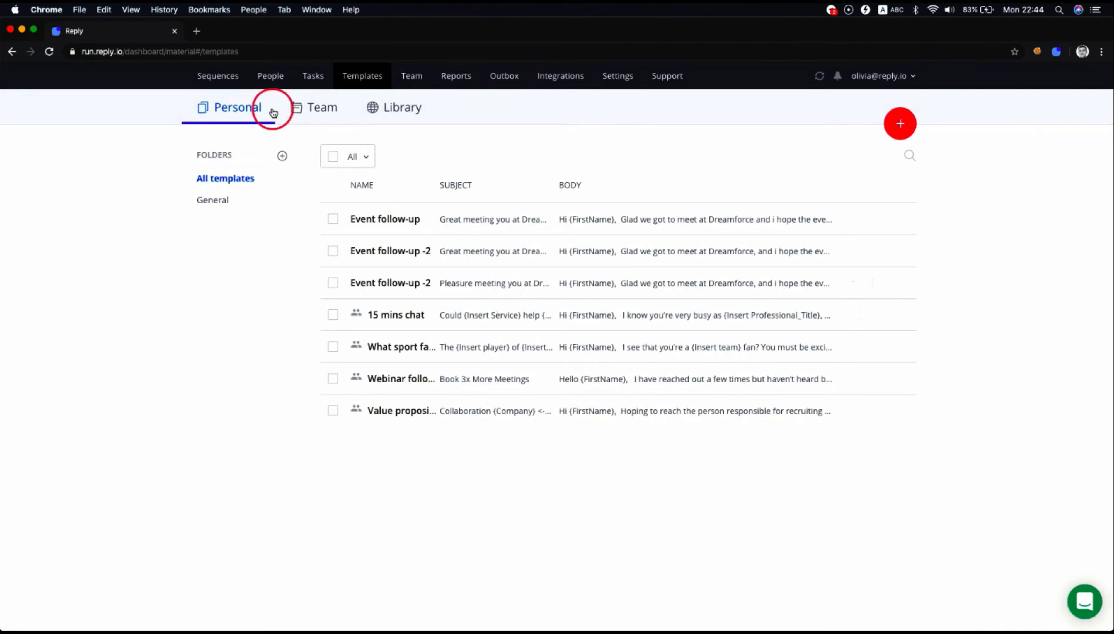
Save the sequence as template 'Success Stories with Customers - Template for Future' with description 'Use it'.
click(232, 77)
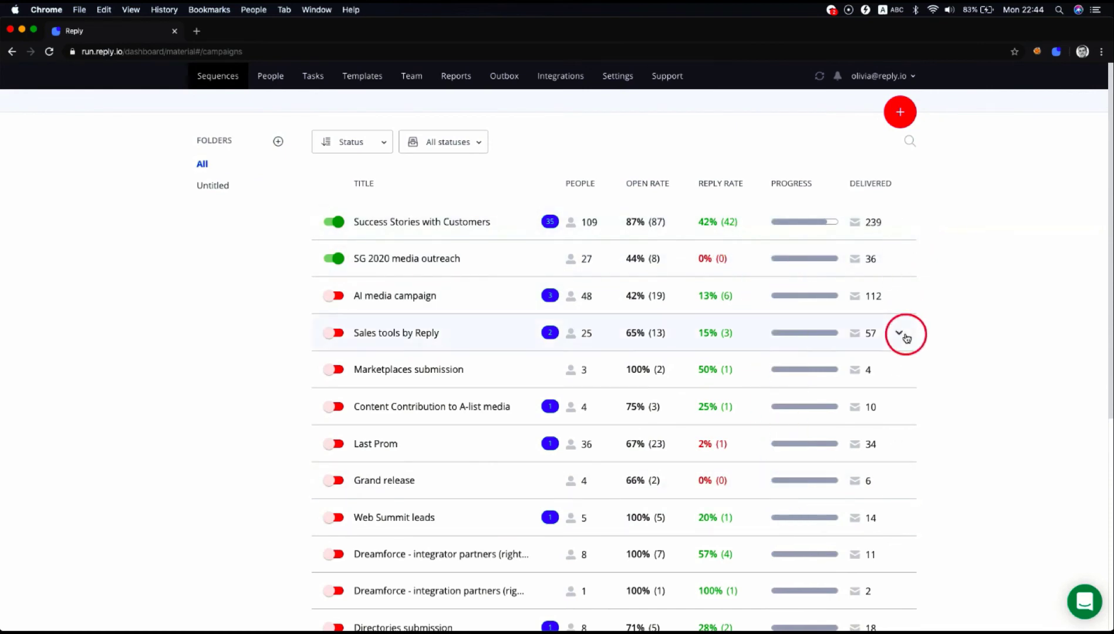
click(907, 226)
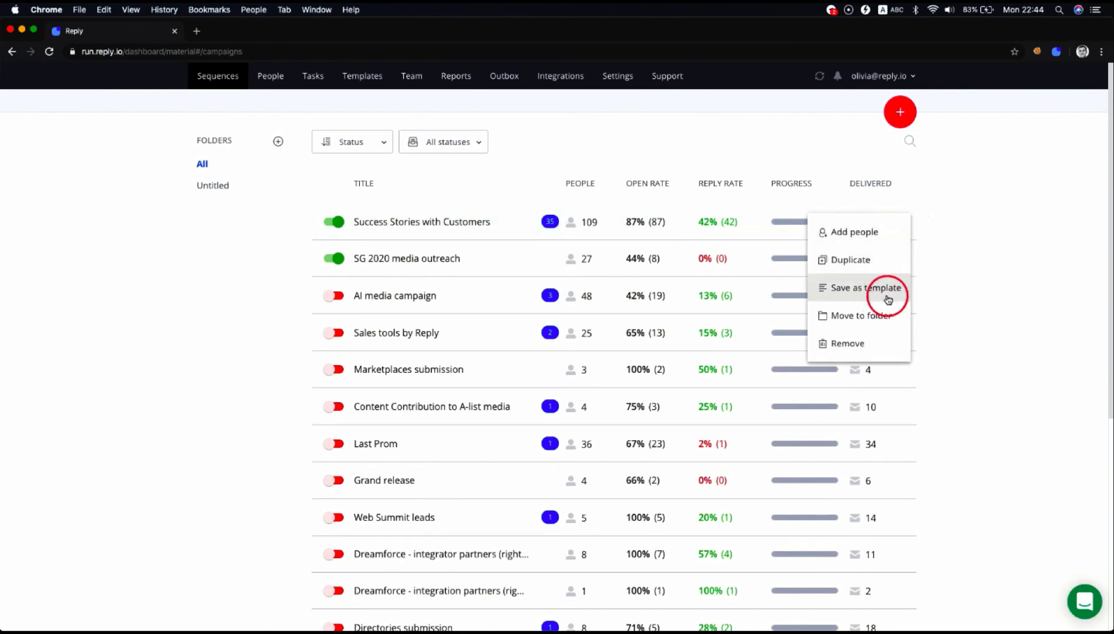
click(888, 299)
click(643, 318)
text(for Fut)
key(Tab)
text(Use)
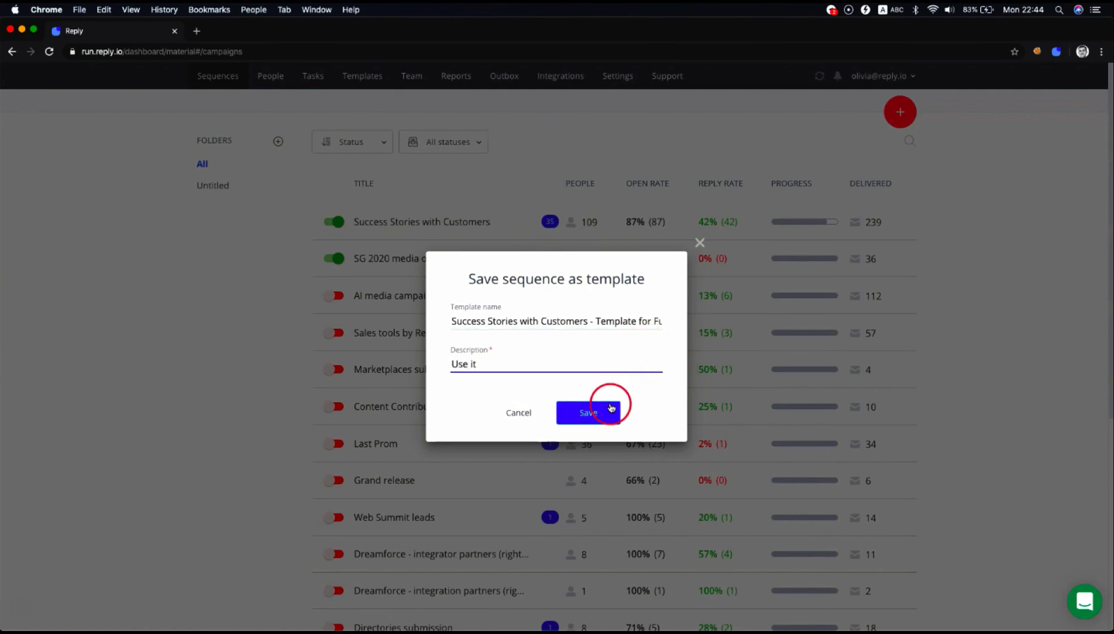
click(610, 409)
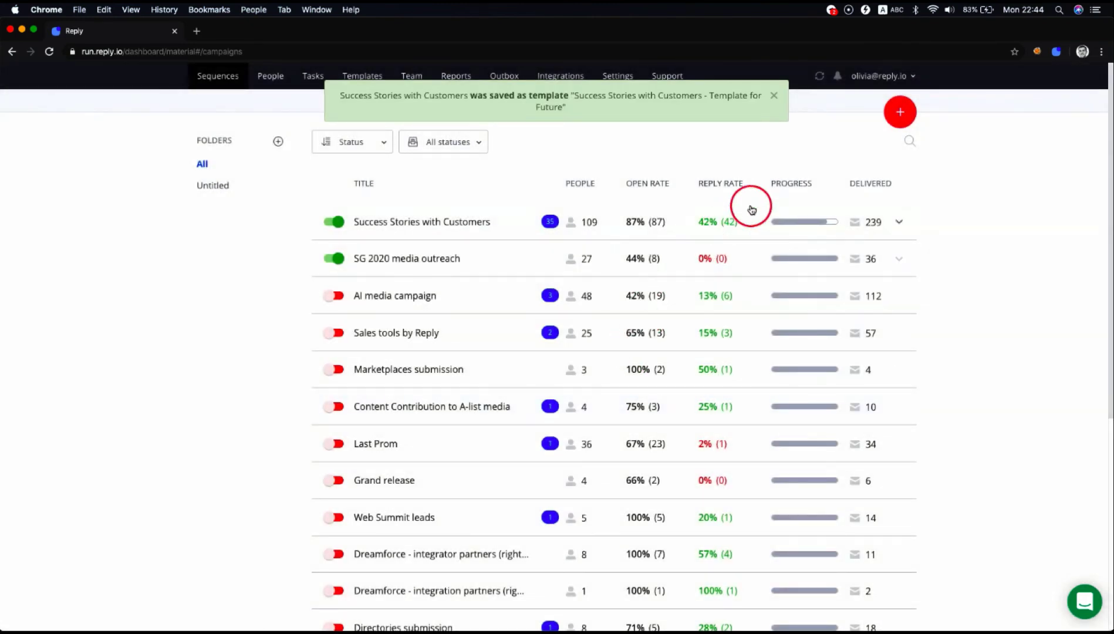
Create a new sequence from Reply's built-in Outbound cold outreach template.
click(900, 113)
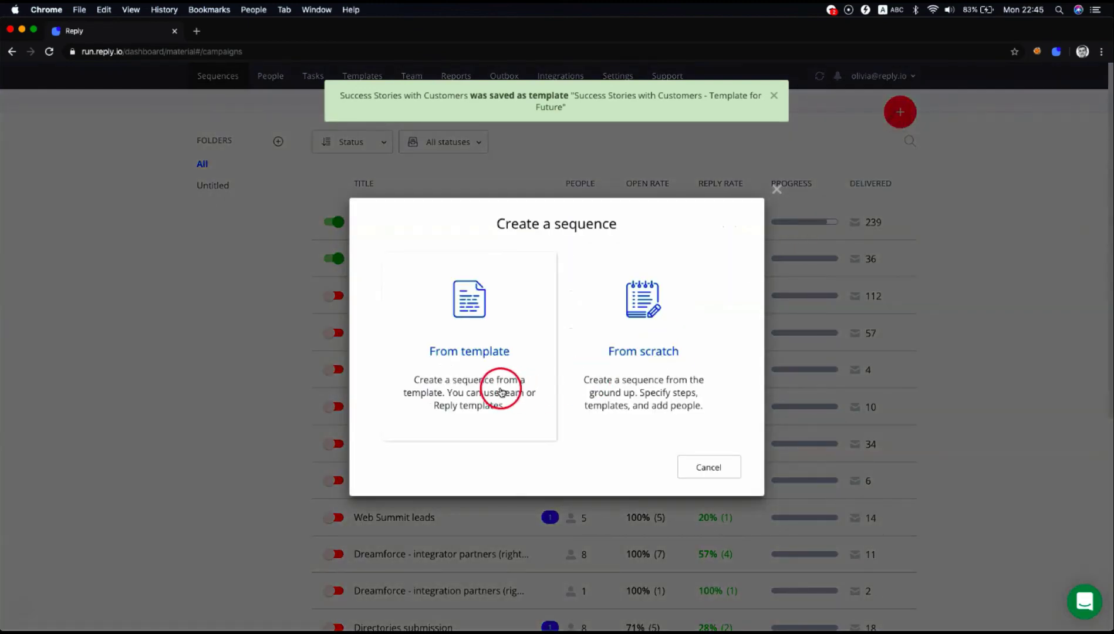
click(501, 393)
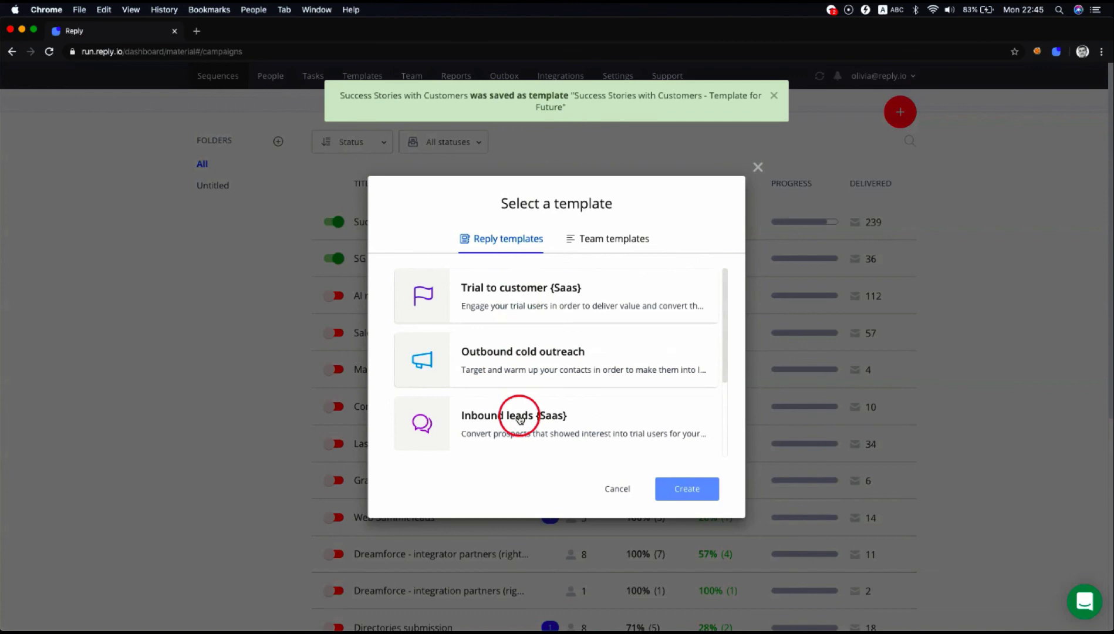
scroll(516, 416, down, 3)
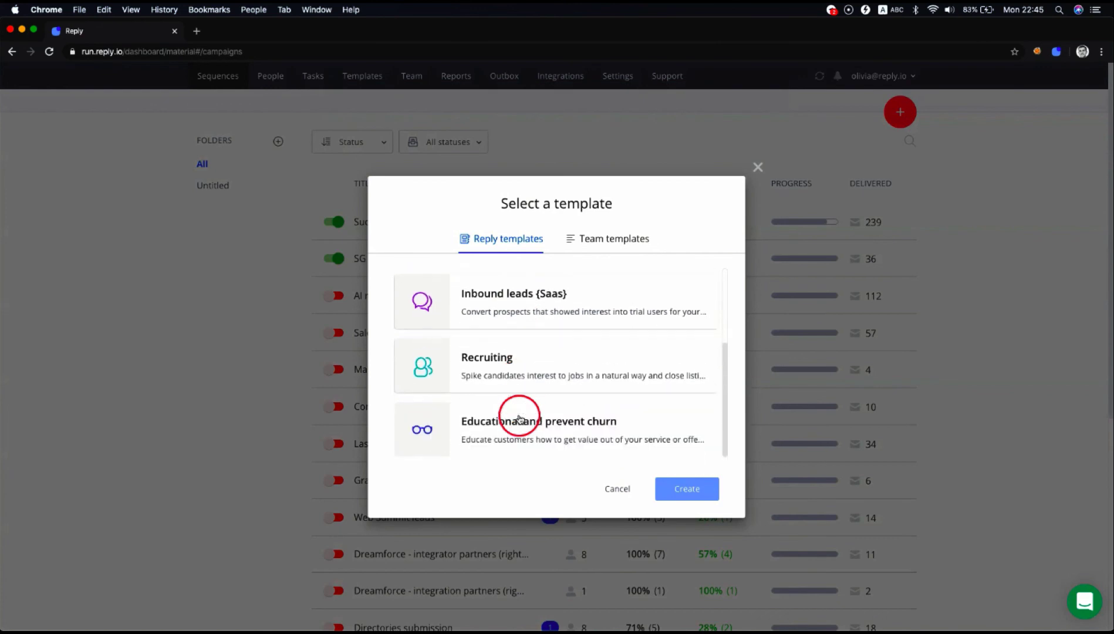
click(571, 239)
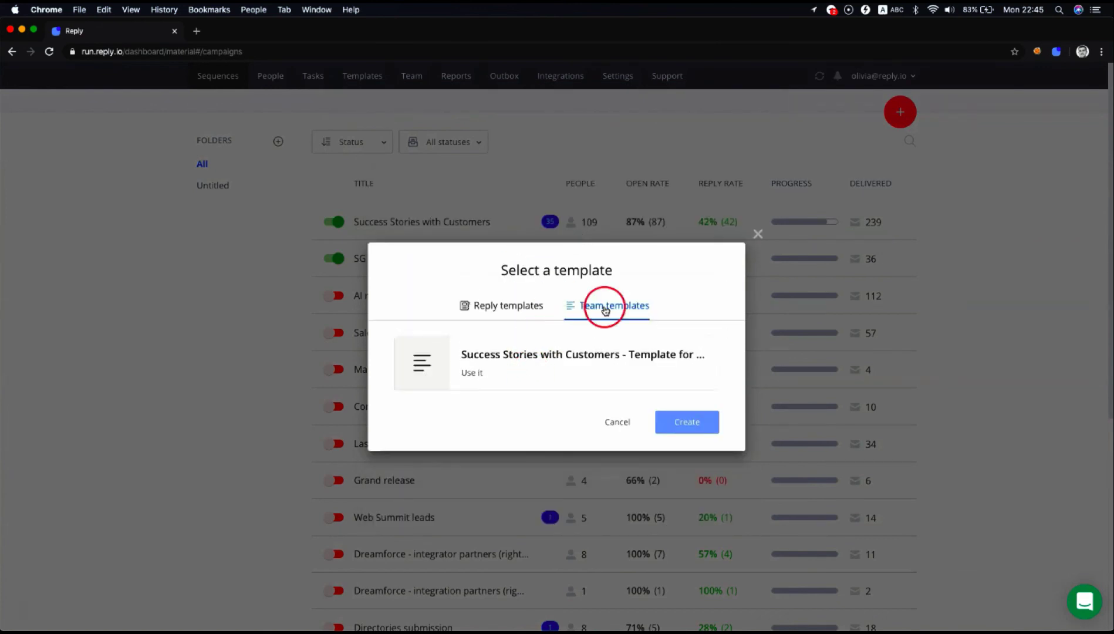
click(537, 317)
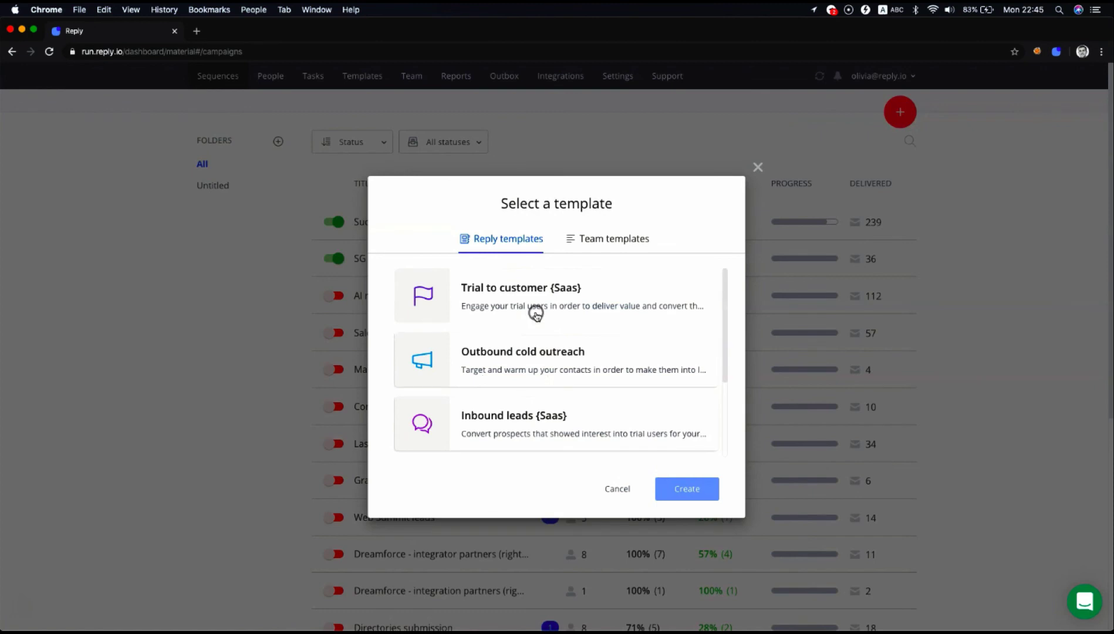
click(546, 357)
click(686, 488)
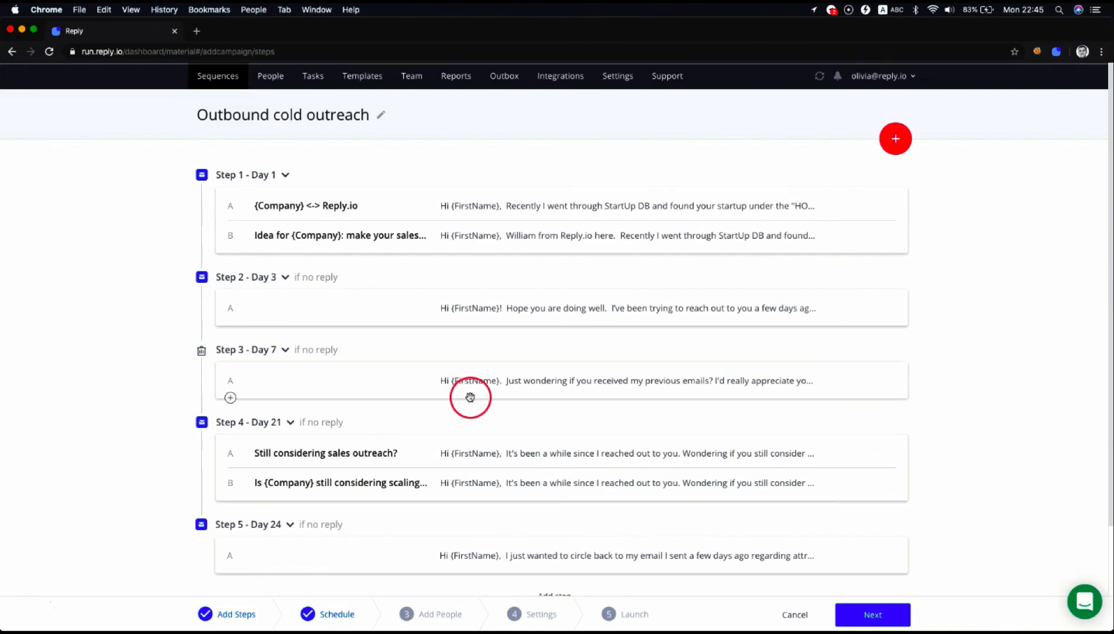
Review the pre-filled email steps, keep the Default Mon–Fri schedule, and proceed to adding people.
scroll(468, 393, down, 2)
scroll(467, 394, up, 3)
drag(456, 316, 458, 291)
click(458, 291)
click(582, 470)
click(855, 610)
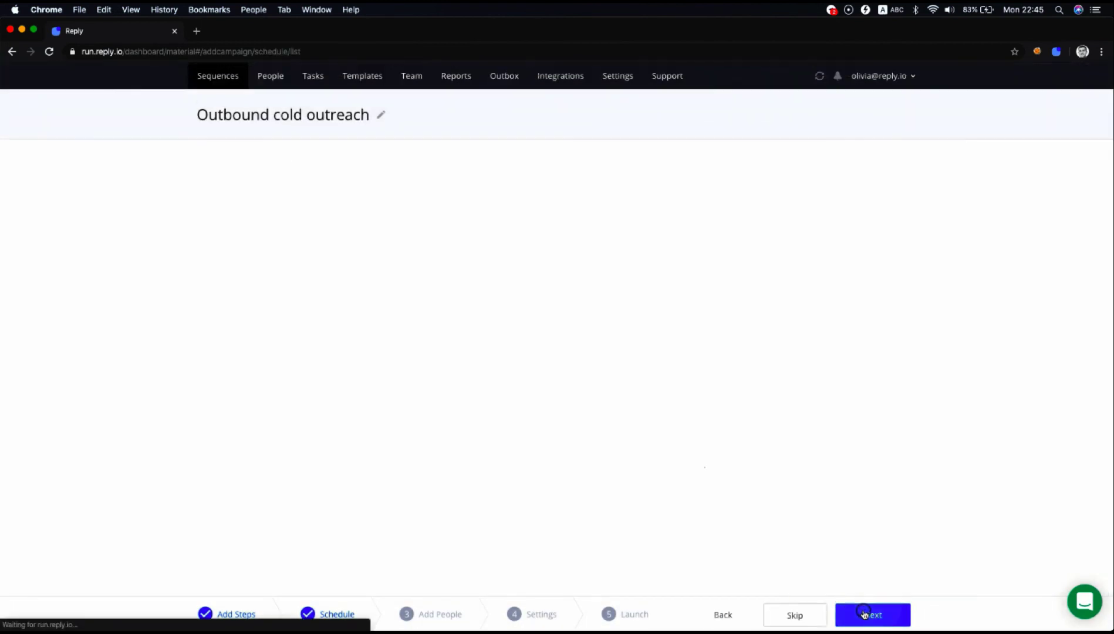
click(875, 617)
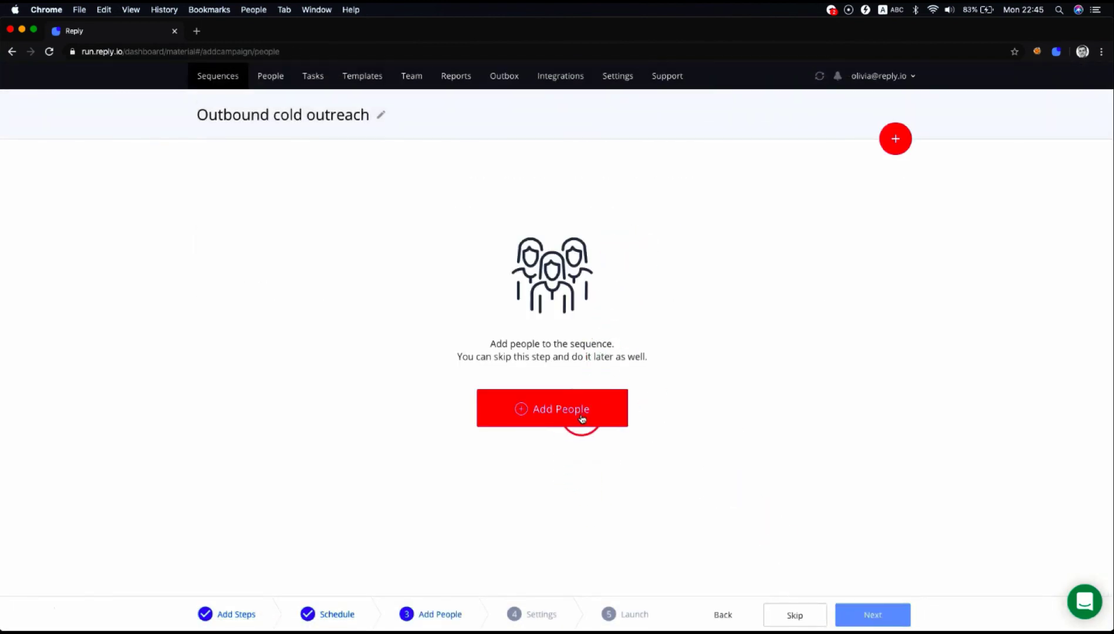